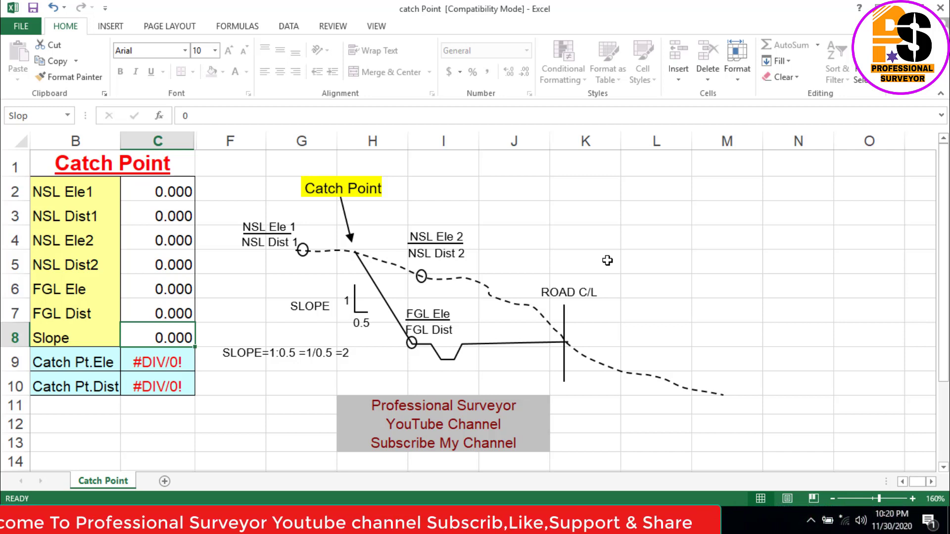
# - Enter 100 for NSL Ele1 and -12.100 for NSL Dist1
pyautogui.moveTo(277, 202); pyautogui.dragTo(245, 207)
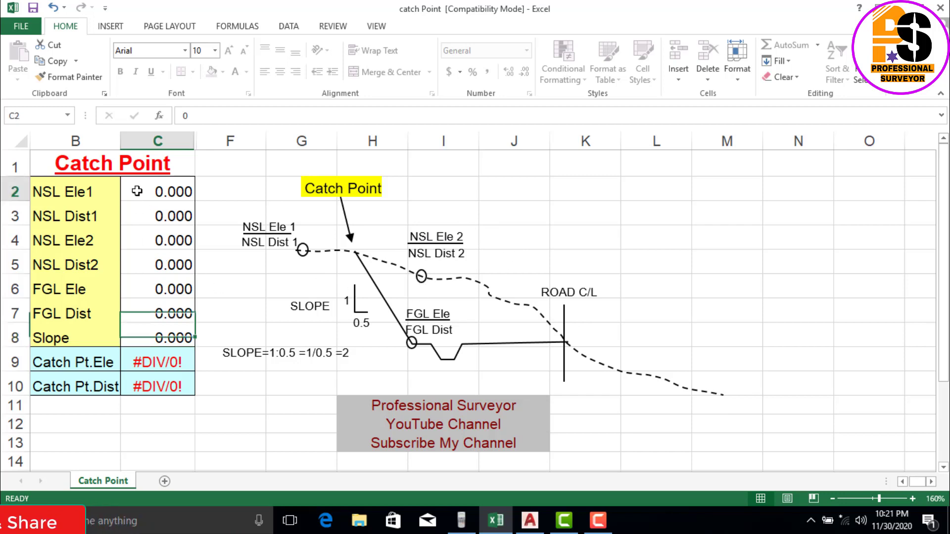
pyautogui.click(140, 193)
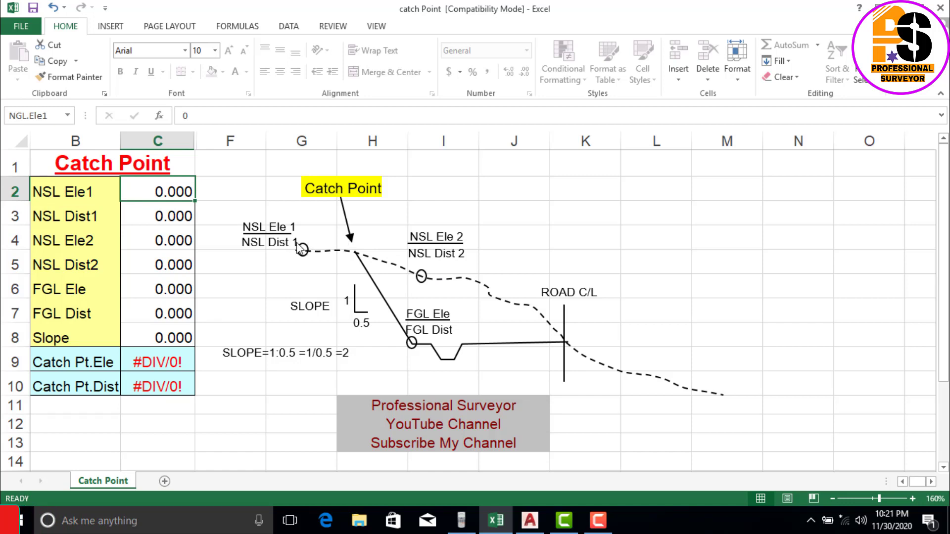
pyautogui.click(161, 216)
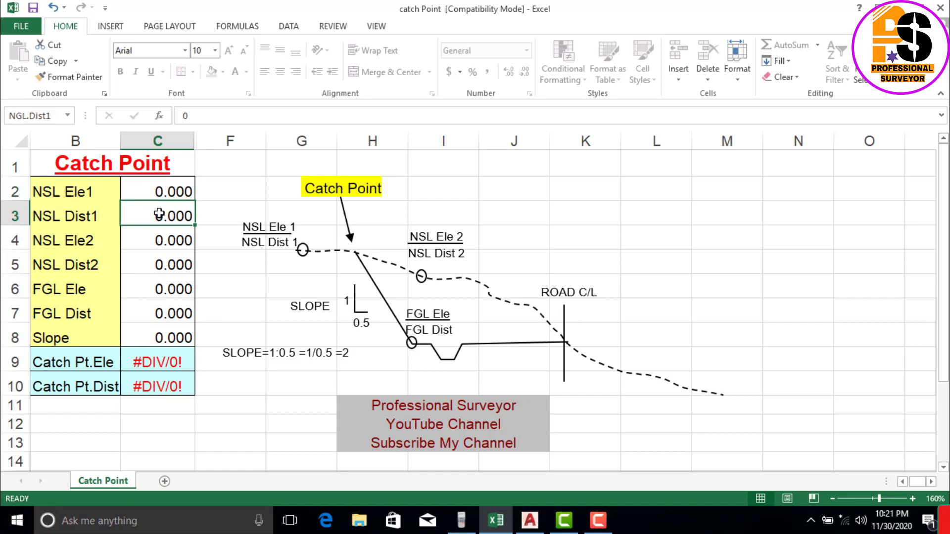
pyautogui.click(154, 190)
pyautogui.write('1')
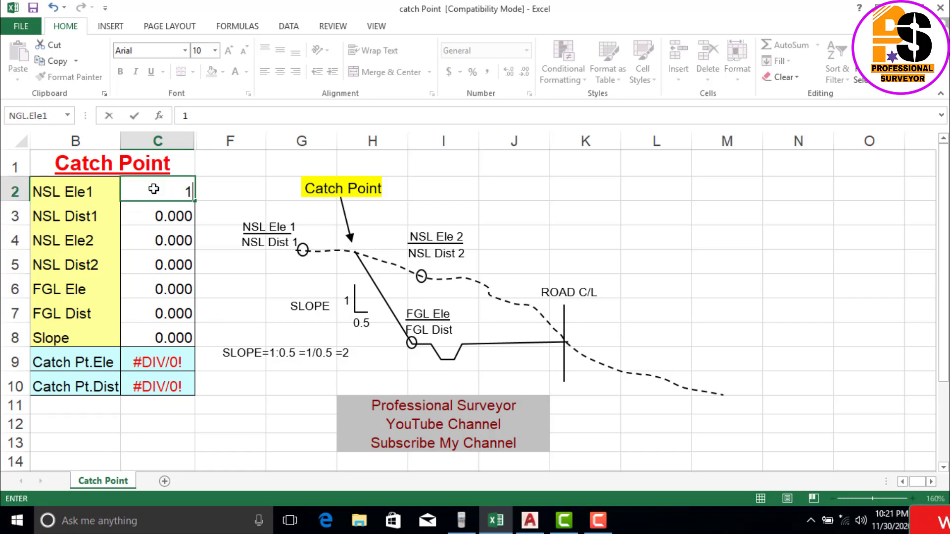
pyautogui.write('00')
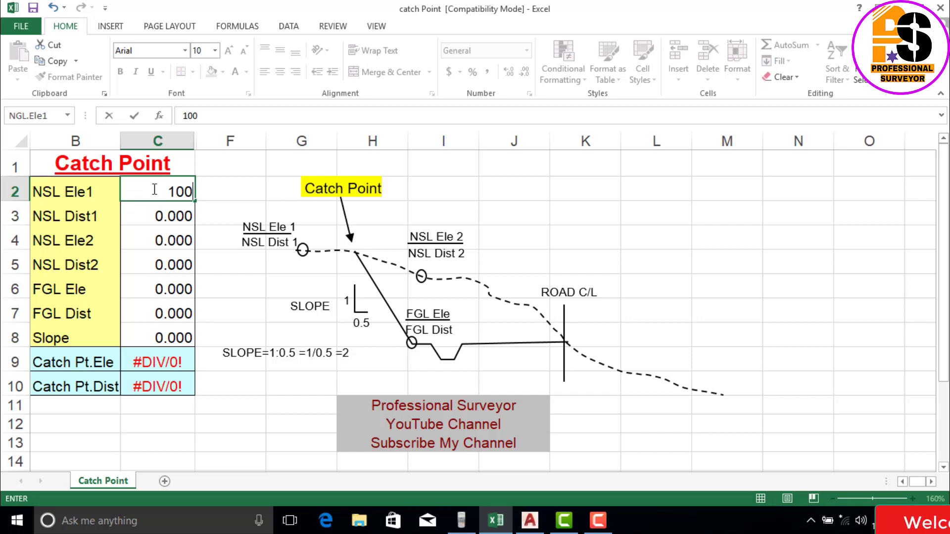
pyautogui.press('Return')
pyautogui.write('-')
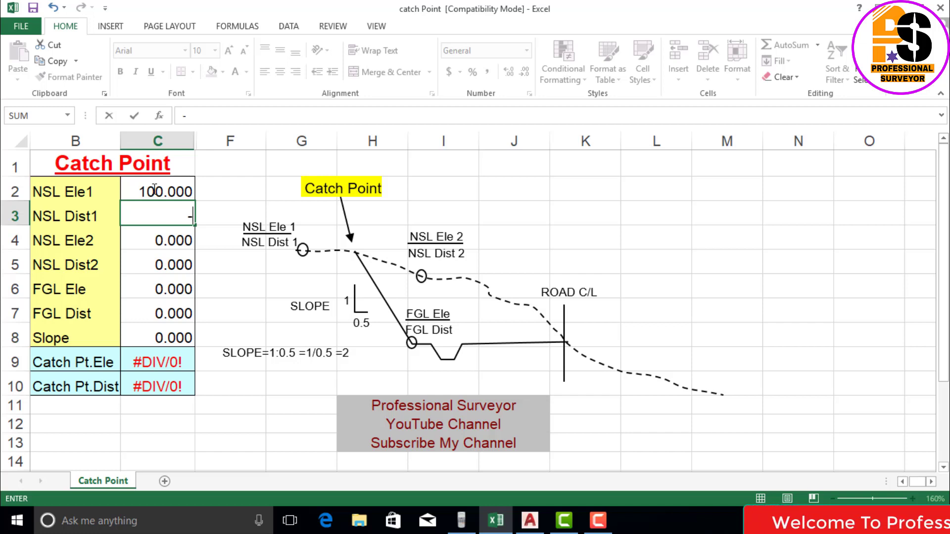
pyautogui.write('12.')
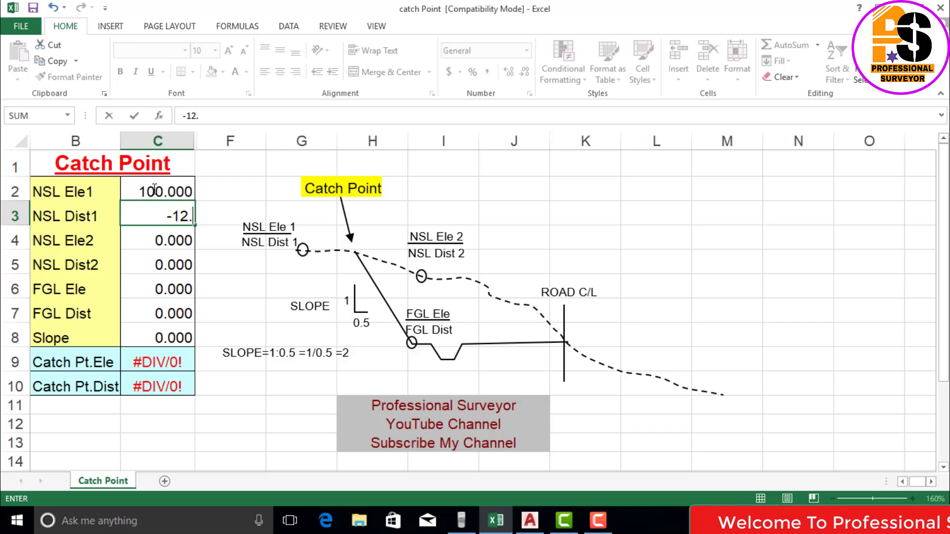
pyautogui.write('10')
pyautogui.press('Return')
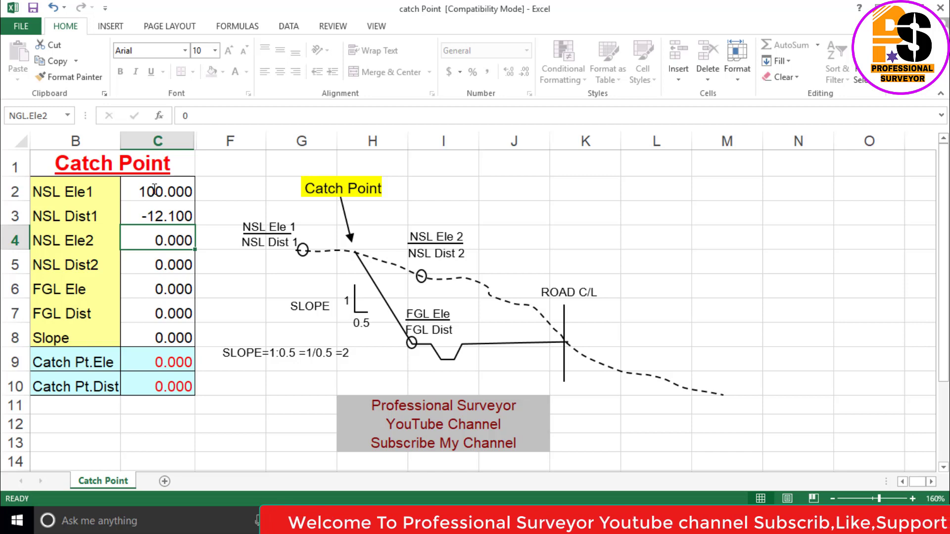
# - Enter 97 for NSL Ele2 and 8 for NSL Dist2, making Catch Pt.Dist 657.900
pyautogui.write('9')
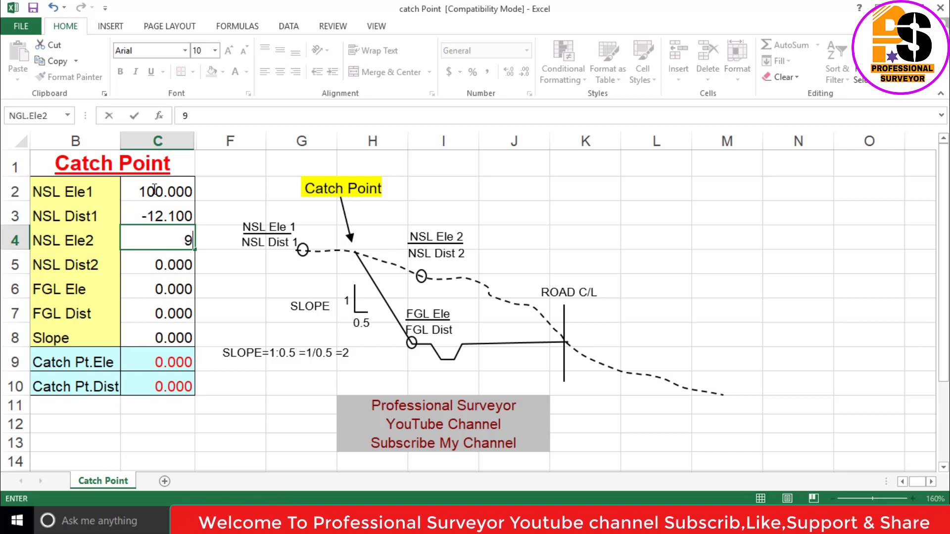
pyautogui.write('7')
pyautogui.press('Return')
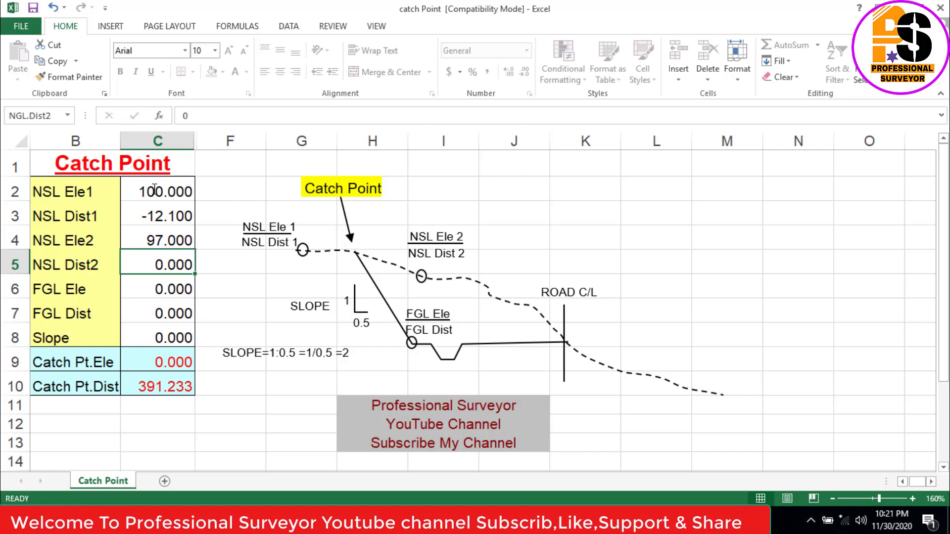
pyautogui.write('8')
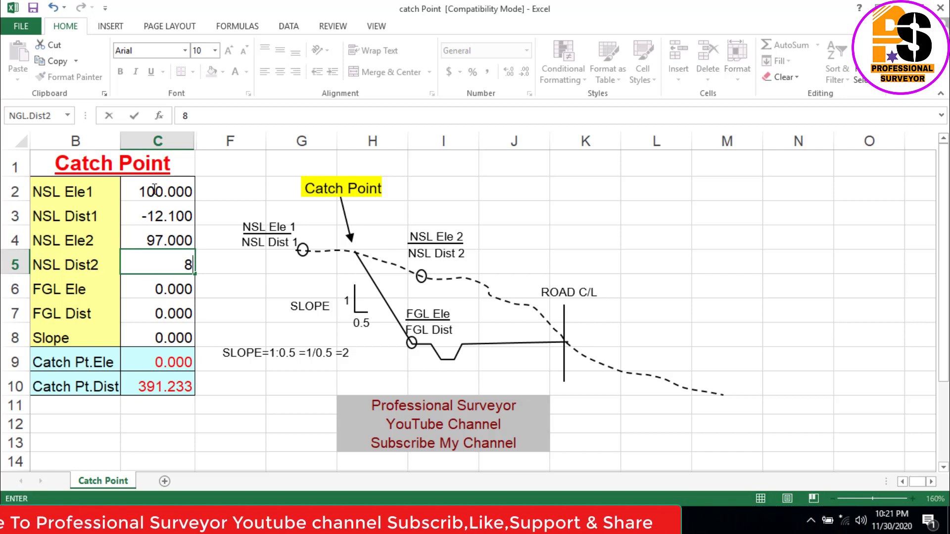
pyautogui.press('Return')
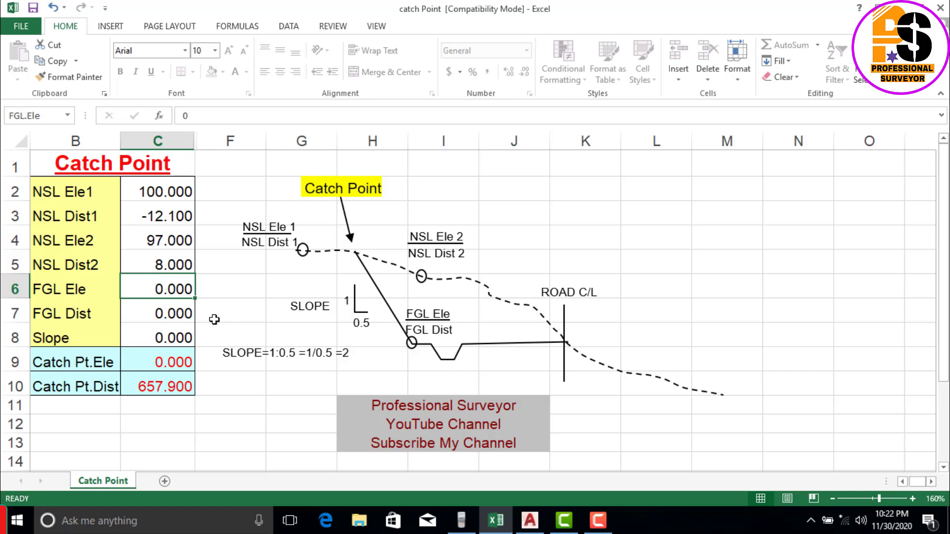
# - Fill in FGL Ele 94.92, FGL Dist -4 and Slope 2, giving catch point 99.103 / -6.092
pyautogui.write('9')
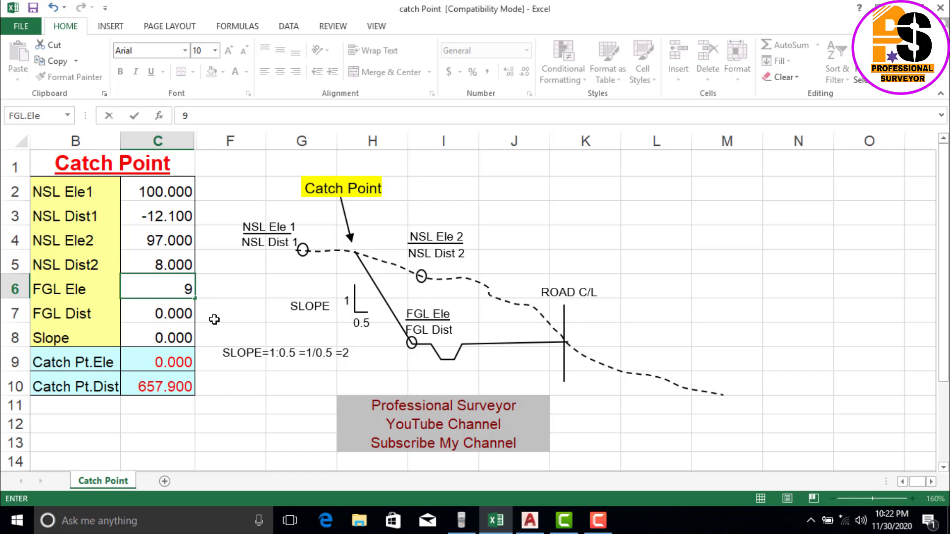
pyautogui.write('4.')
pyautogui.write('920')
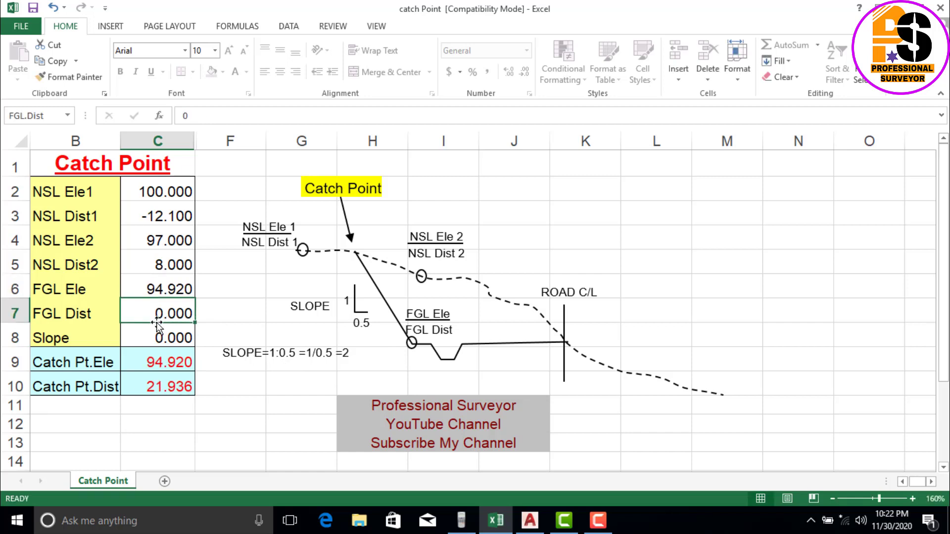
pyautogui.press('Return')
pyautogui.write('-4')
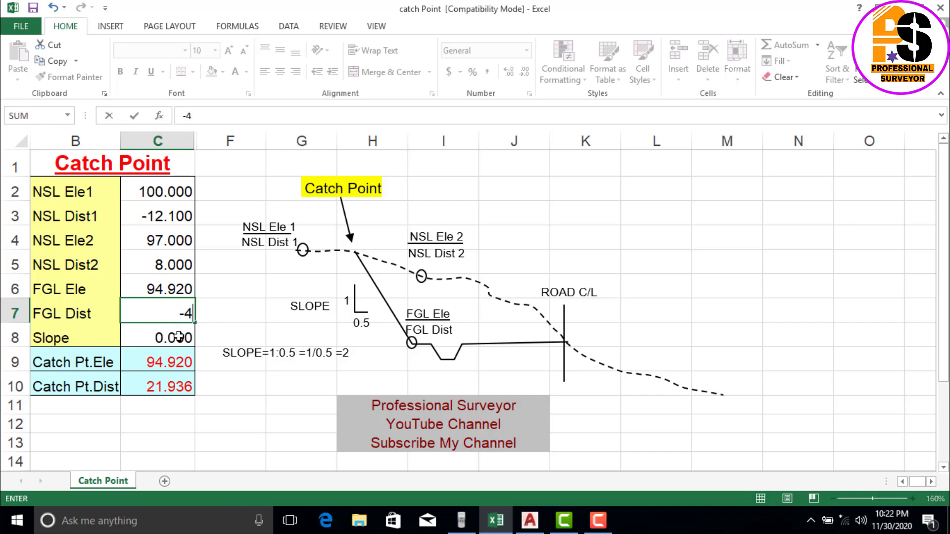
pyautogui.press('Return')
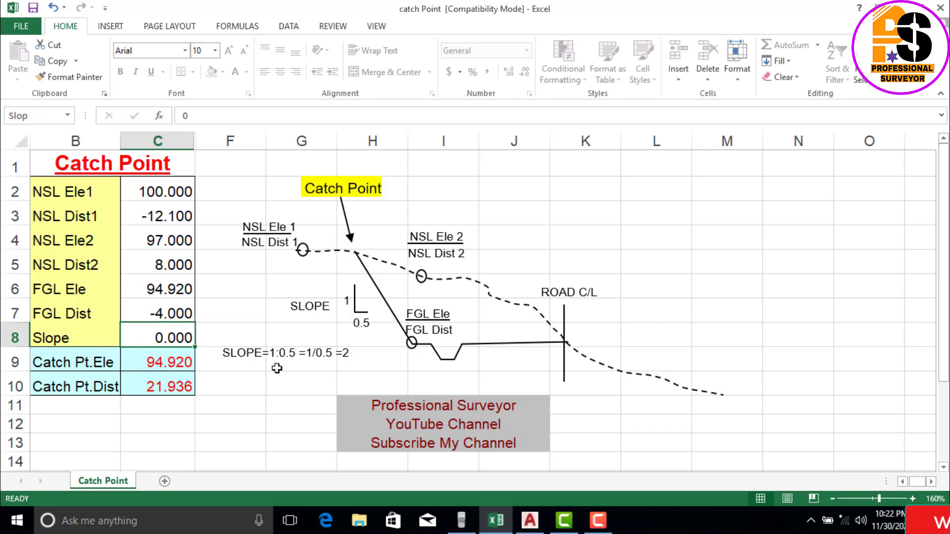
pyautogui.write('2')
pyautogui.press('Return')
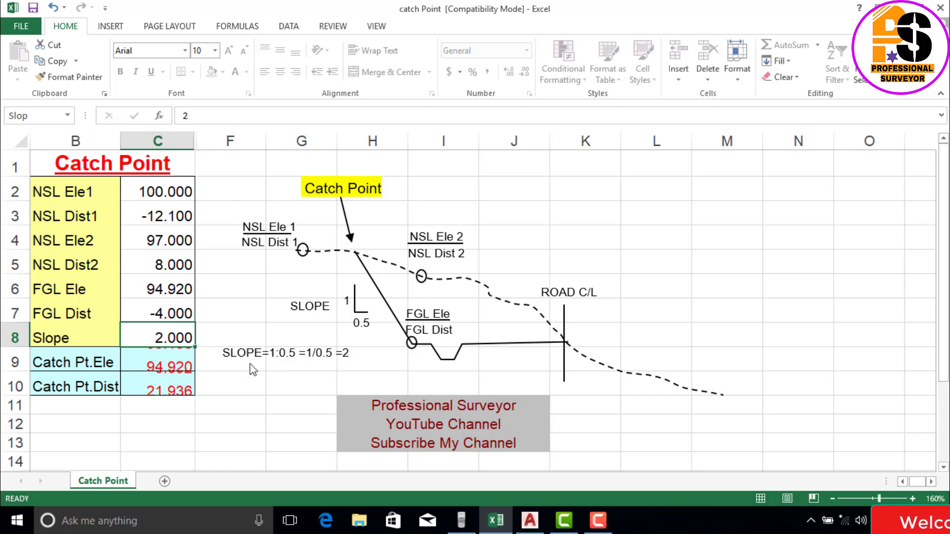
pyautogui.click(191, 343)
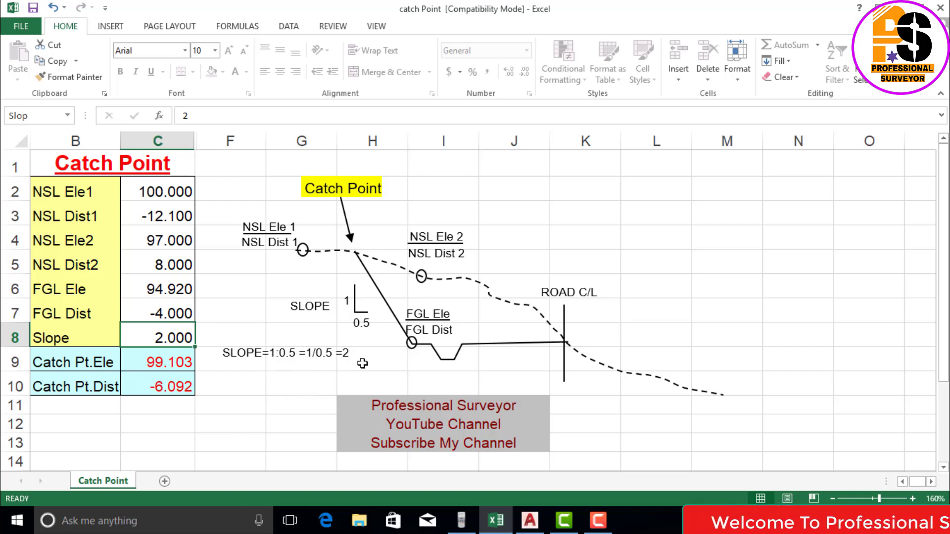
# - On the Casio emulator, clear the display and compute 1÷0.25 to get 4
pyautogui.click(461, 521)
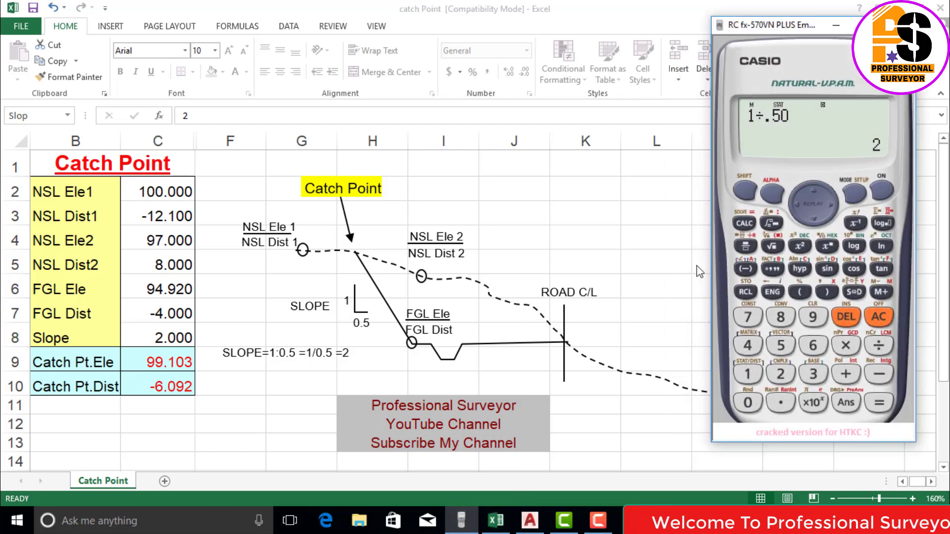
pyautogui.click(878, 318)
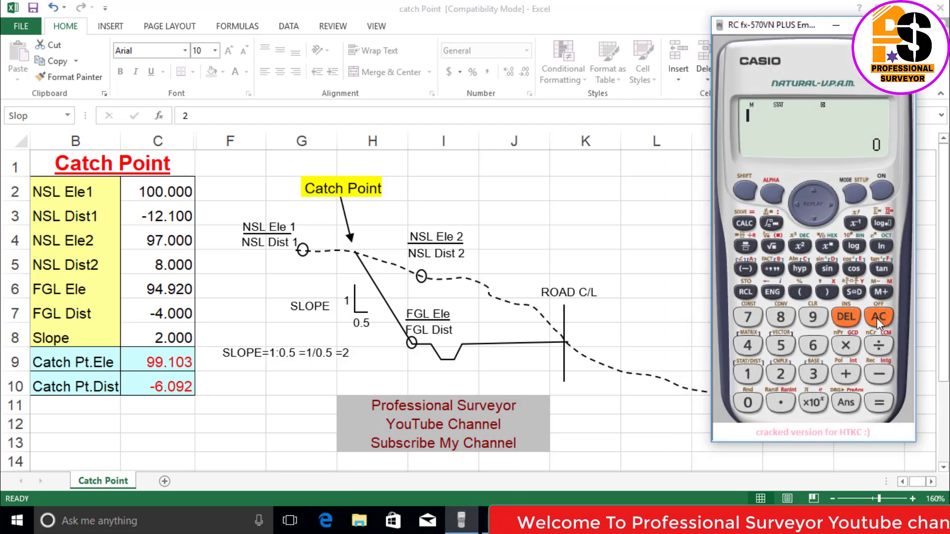
pyautogui.write('.25')
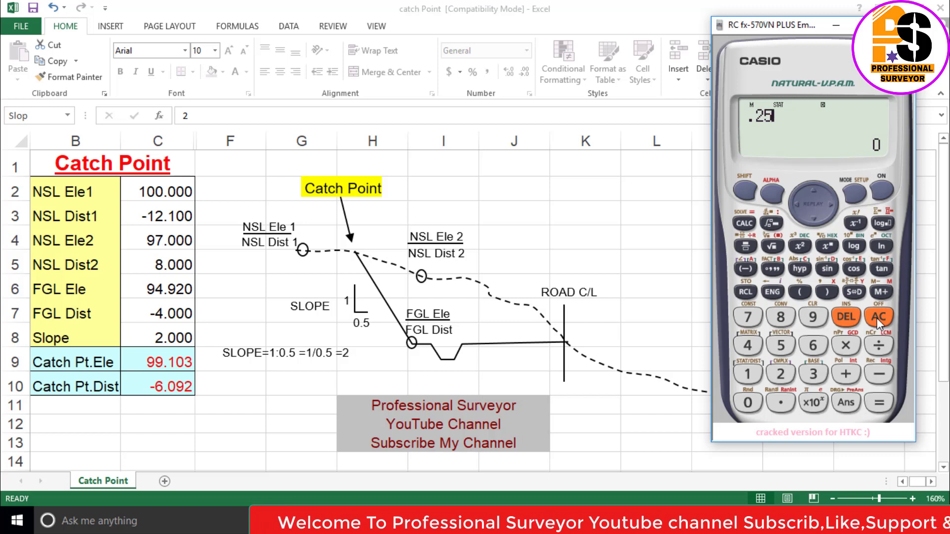
pyautogui.press('BackSpace')
pyautogui.press('BackSpace')
pyautogui.press('BackSpace')
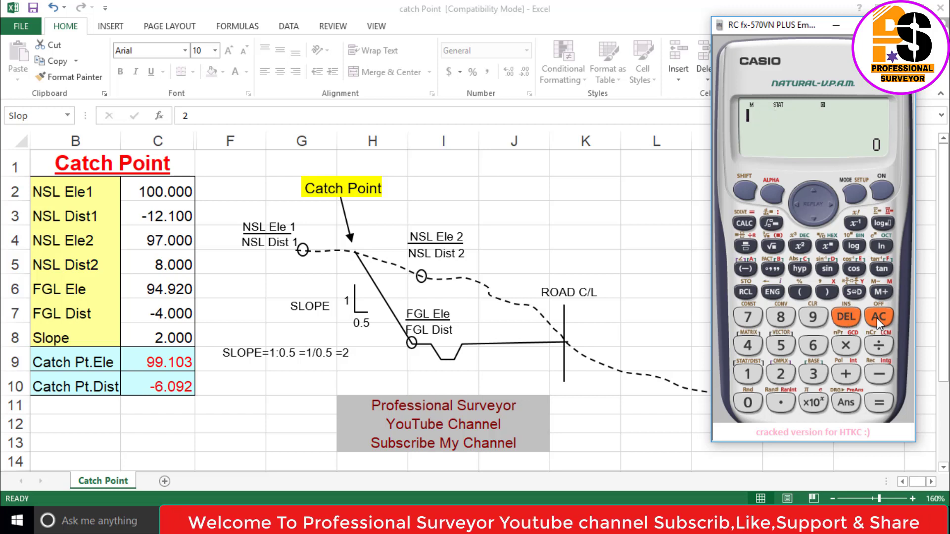
pyautogui.write('1/.')
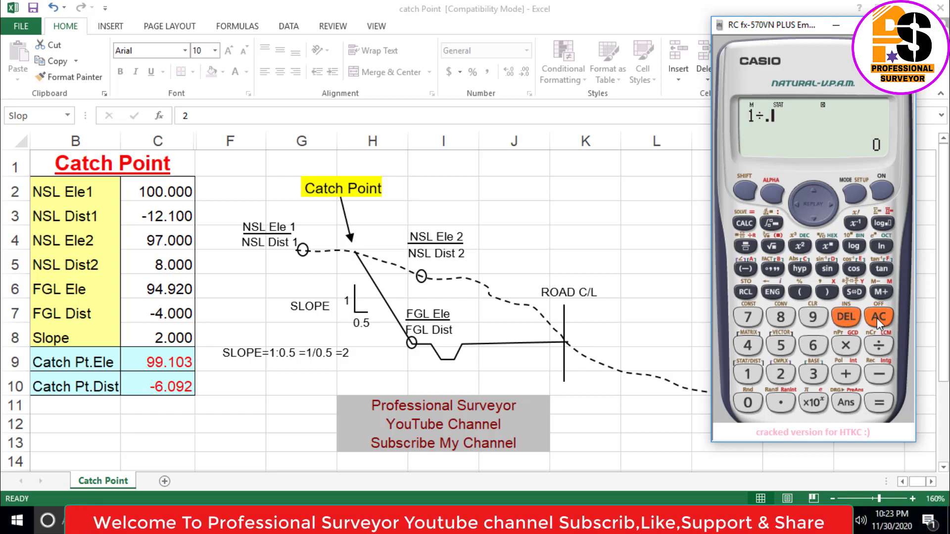
pyautogui.write('25')
pyautogui.press('Return')
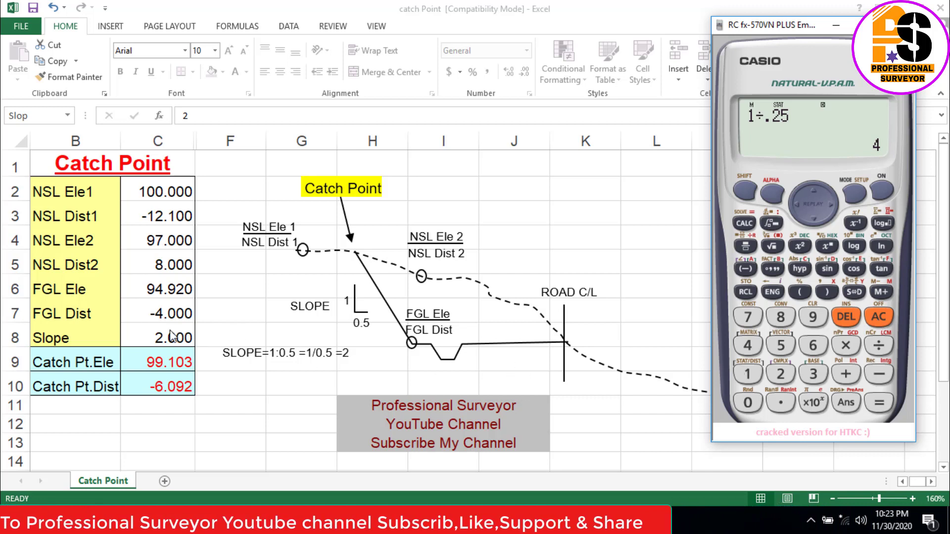
# - Clear the calculator and compute 1÷1, giving 1
pyautogui.click(889, 317)
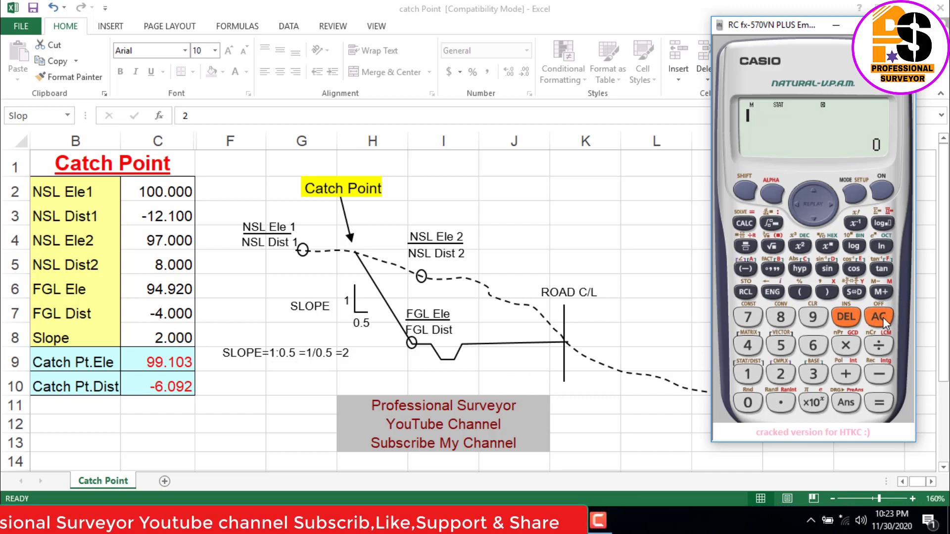
pyautogui.write('1')
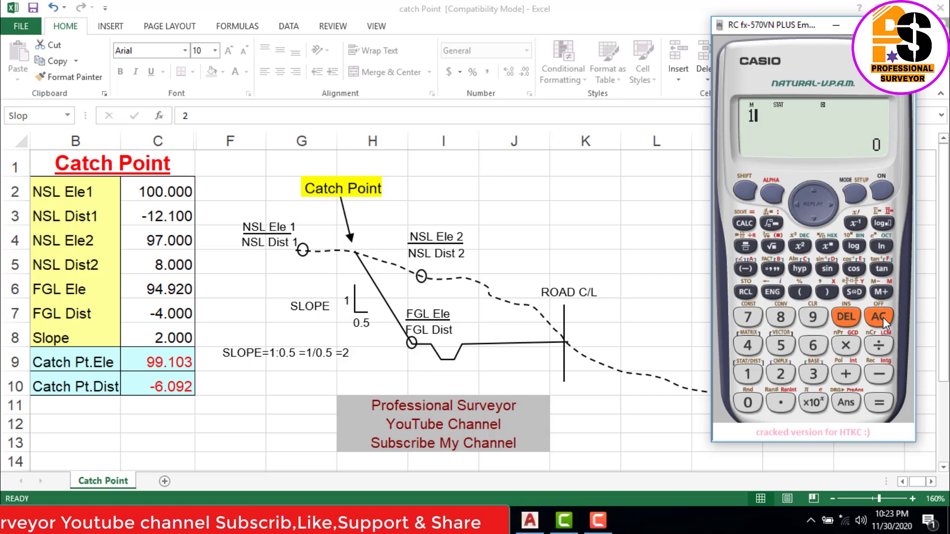
pyautogui.write('/1')
pyautogui.press('Return')
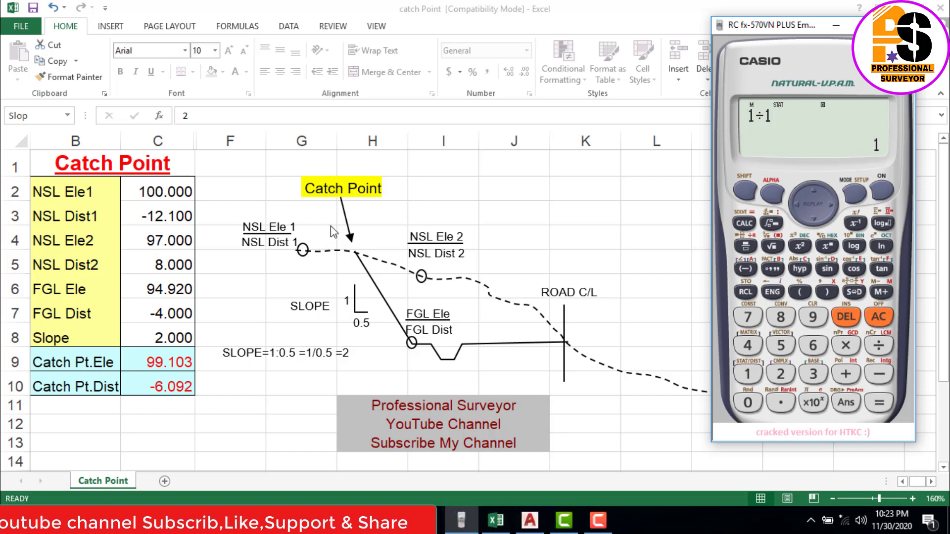
# - Bring Excel's Catch Point sheet back to the front, showing catch point 99.103 / -6.092
pyautogui.click(186, 338)
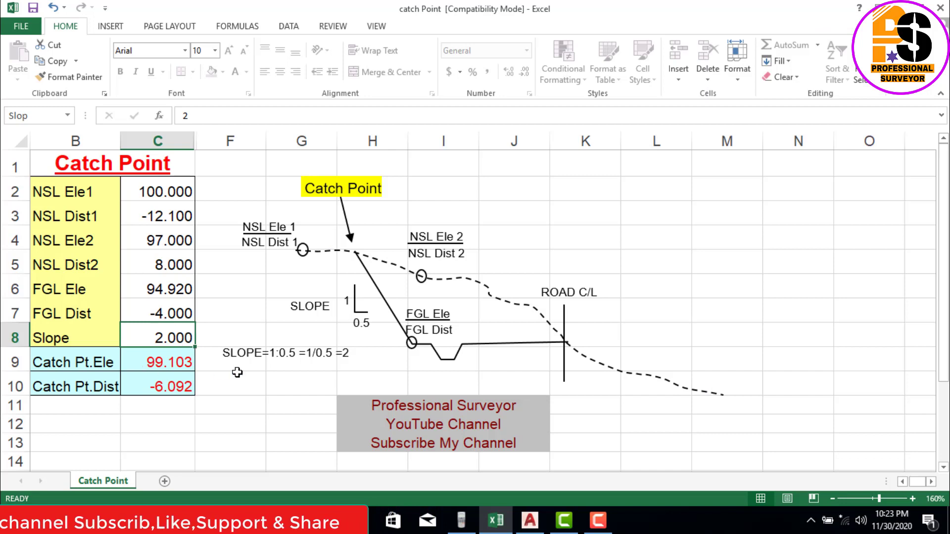